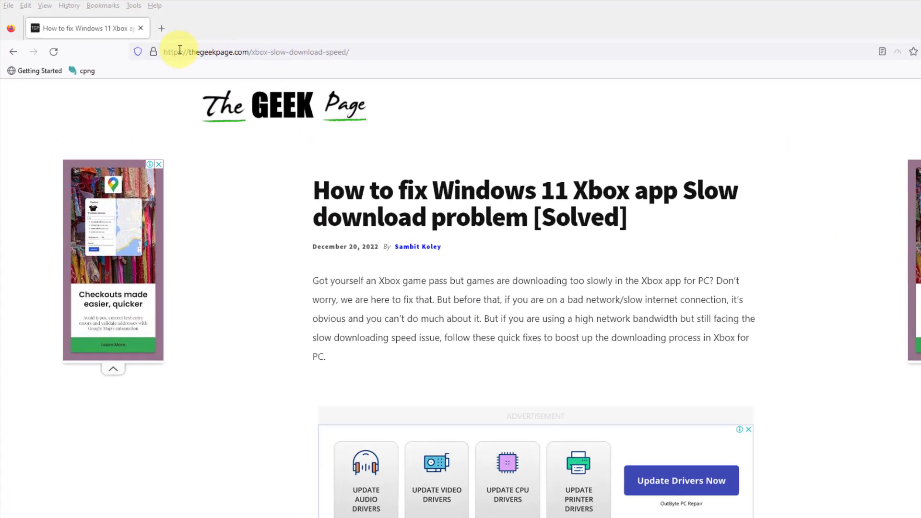
Open a new tab and load the about:support troubleshooting page
left_click(155, 43)
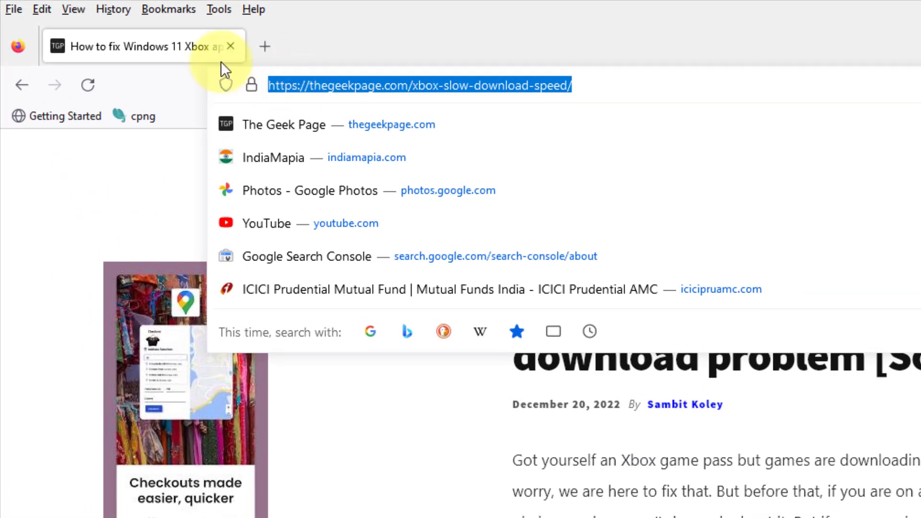
left_click(264, 46)
type("a")
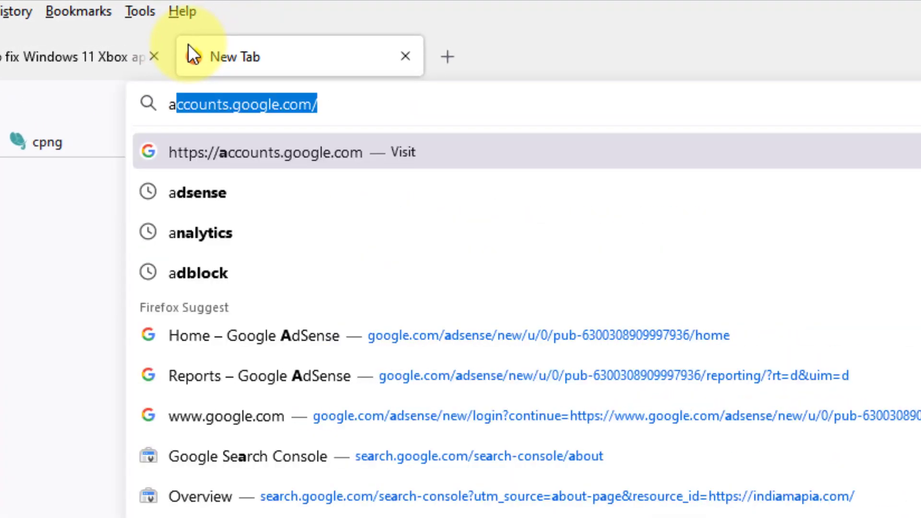
type("bout")
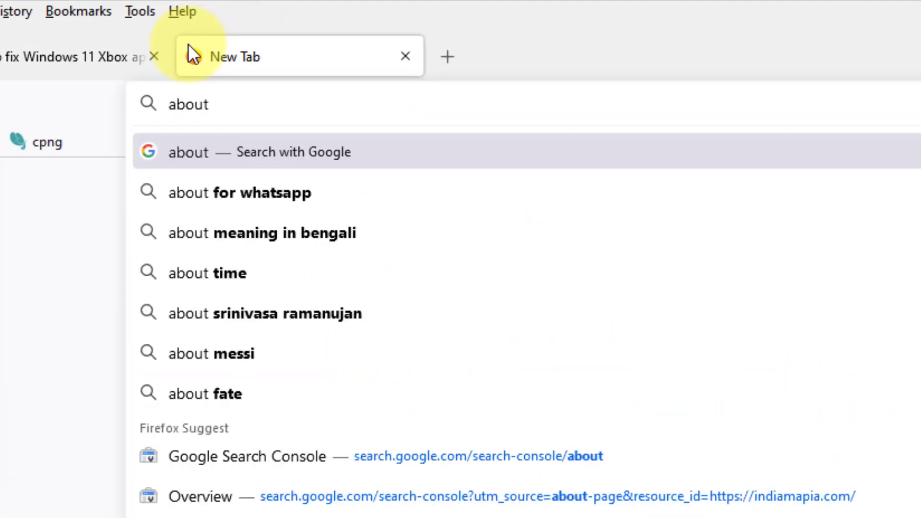
type(":")
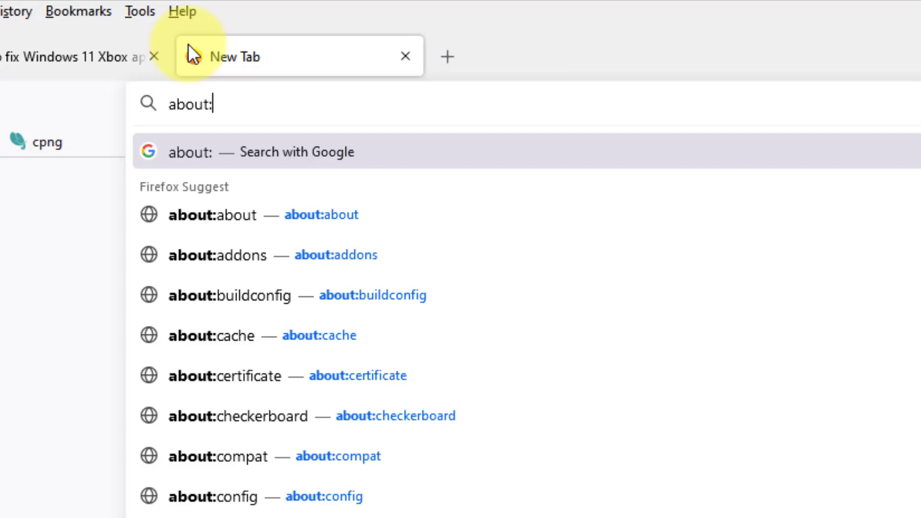
type("suppo")
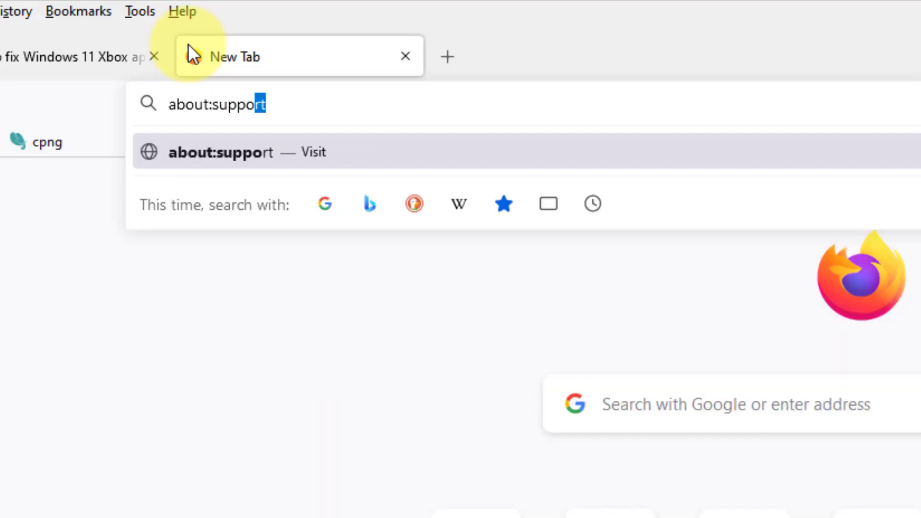
type("rt")
key("Return")
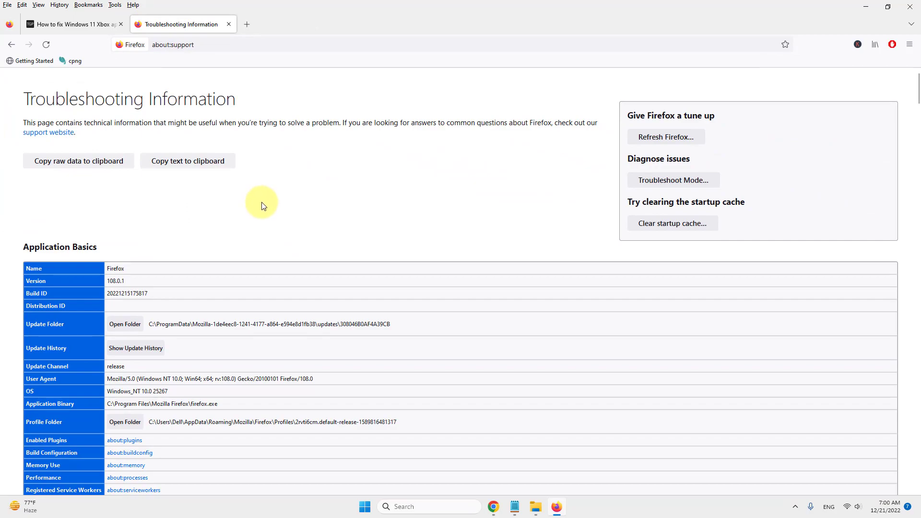
scroll(263, 209, "down", 5)
scroll(263, 213, "down", 5)
scroll(264, 217, "down", 5)
scroll(265, 216, "down", 3)
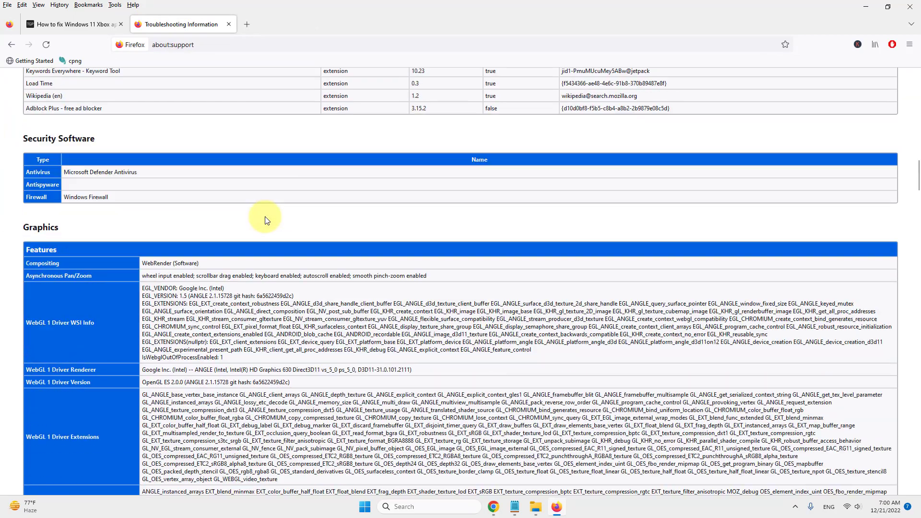
scroll(265, 217, "down", 5)
scroll(264, 216, "down", 5)
scroll(265, 217, "down", 5)
scroll(265, 217, "down", 5)
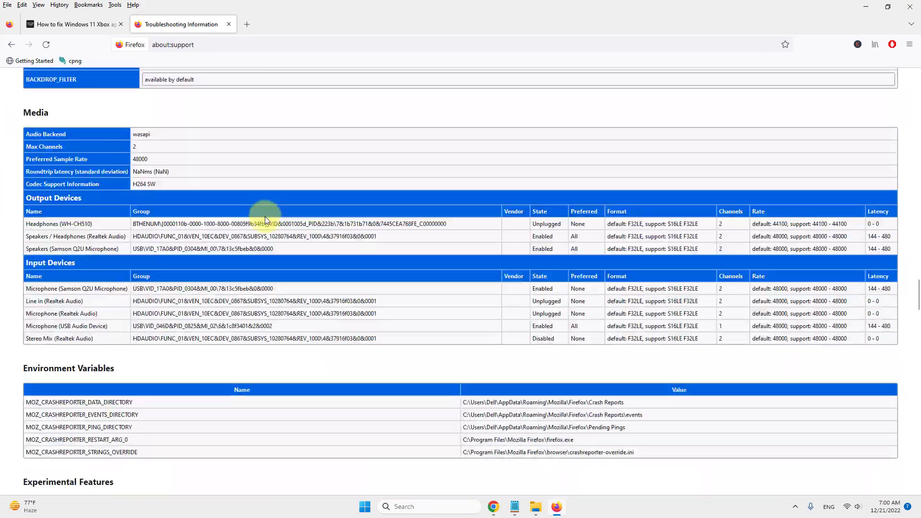
scroll(265, 216, "down", 3)
scroll(265, 217, "down", 4)
scroll(284, 195, "down", 3)
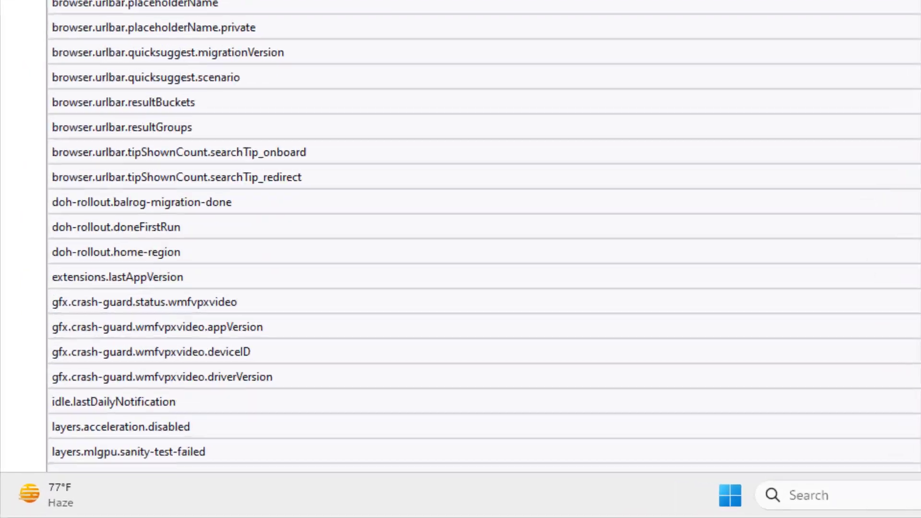
scroll(284, 194, "down", 5)
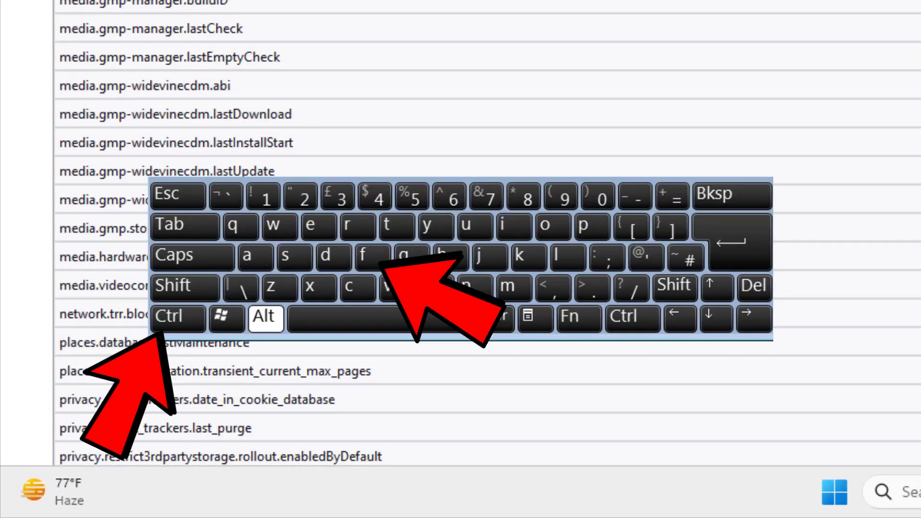
Find the Printing section, clear saved print settings, and close the troubleshooting tab
key("ctrl+f")
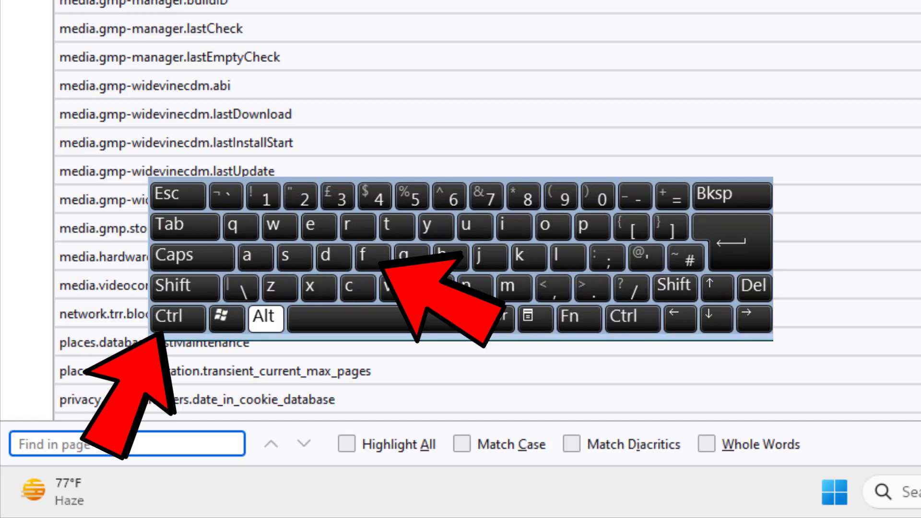
type("printi")
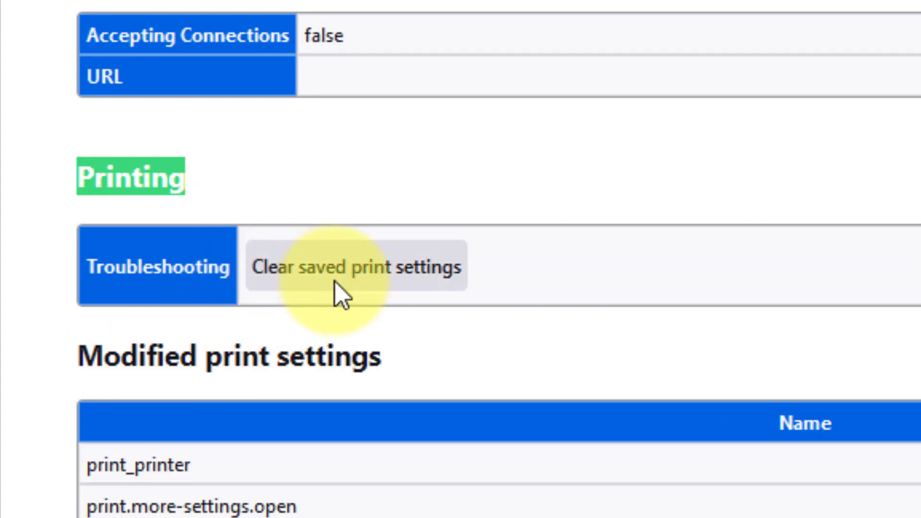
left_click(364, 278)
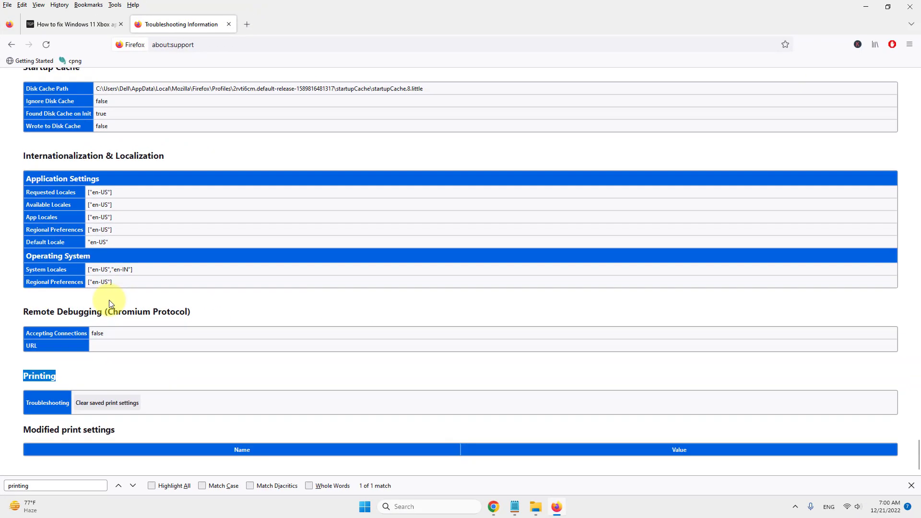
scroll(243, 238, "up", 3)
scroll(243, 237, "up", 5)
scroll(243, 238, "up", 8)
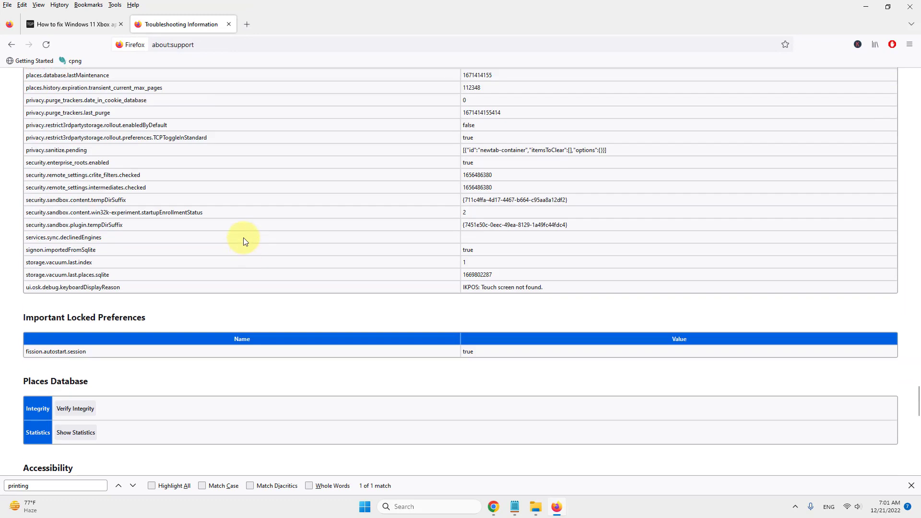
scroll(244, 238, "up", 8)
scroll(243, 237, "up", 8)
scroll(244, 238, "up", 8)
scroll(243, 238, "up", 8)
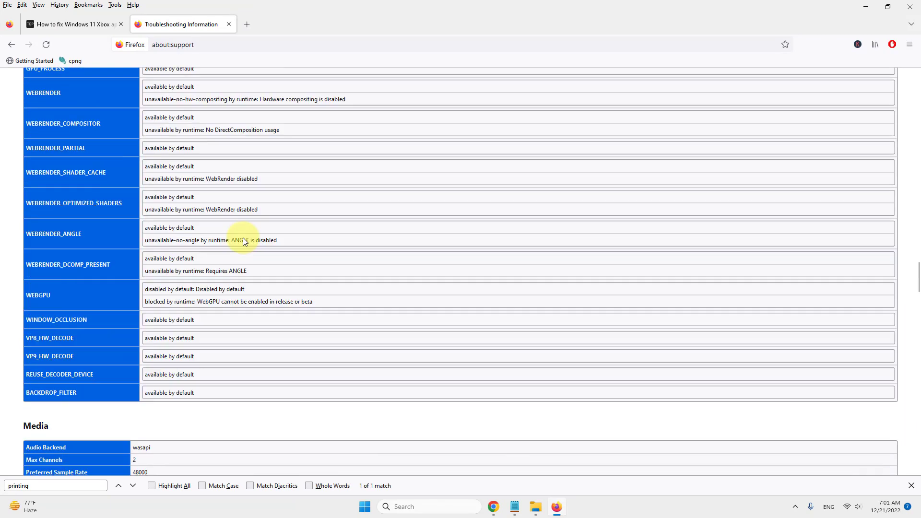
scroll(243, 238, "up", 8)
scroll(243, 238, "up", 5)
scroll(242, 237, "up", 3)
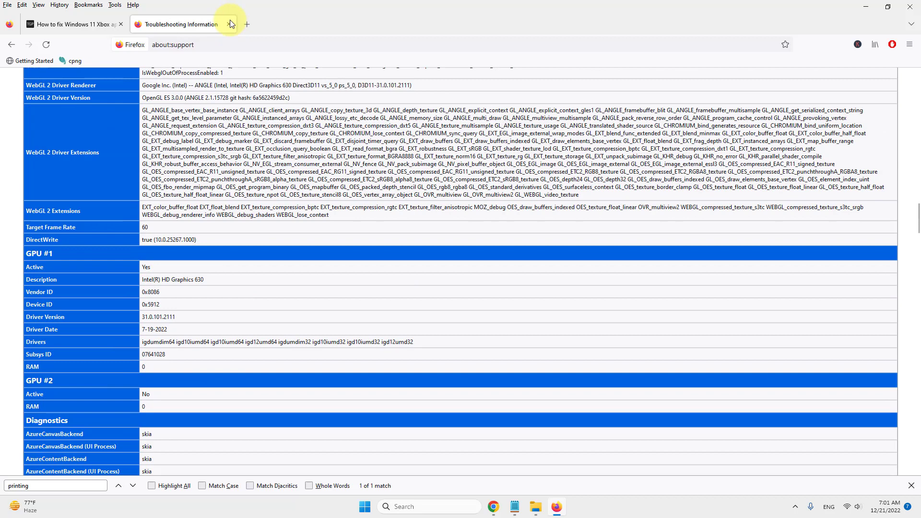
left_click(229, 24)
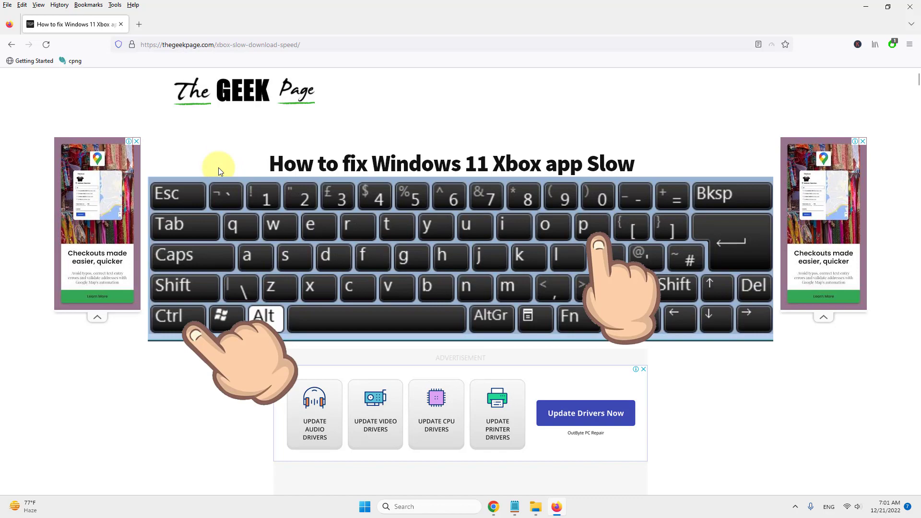
Open the article's print preview and try landscape before returning to portrait
key("ctrl+p")
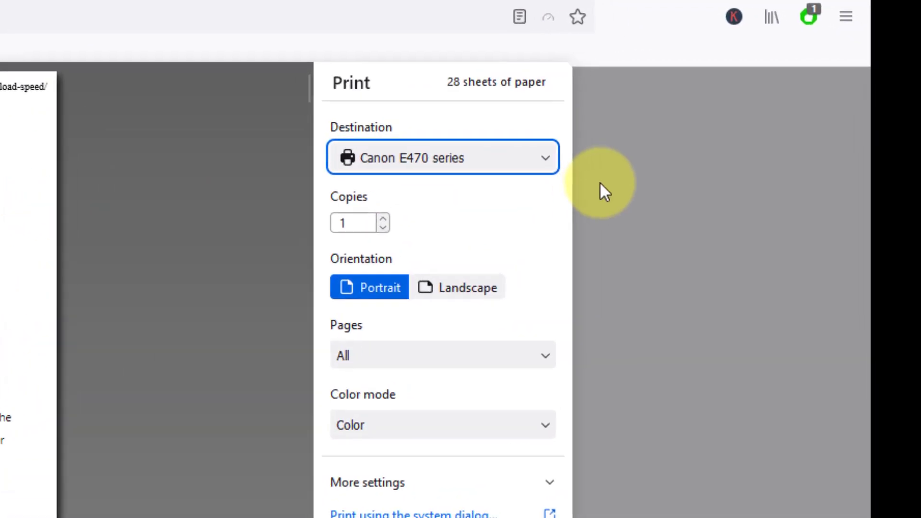
left_click(428, 293)
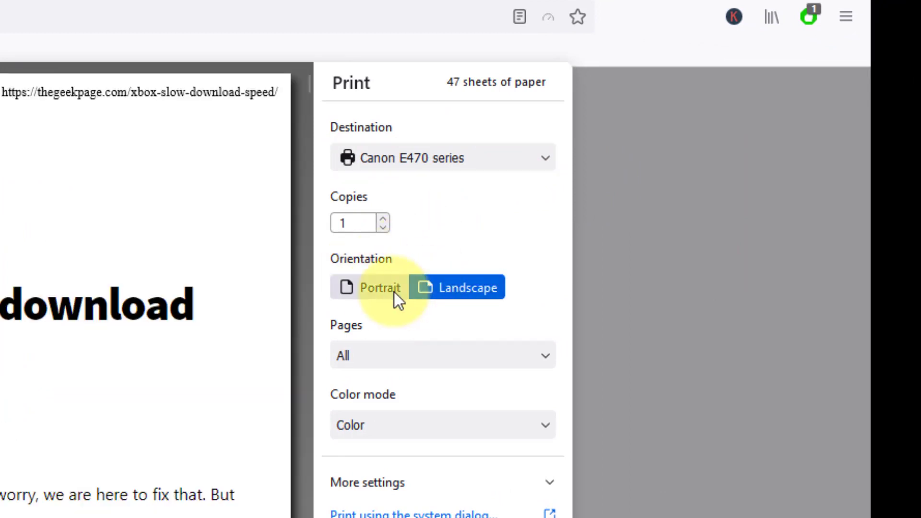
left_click(393, 290)
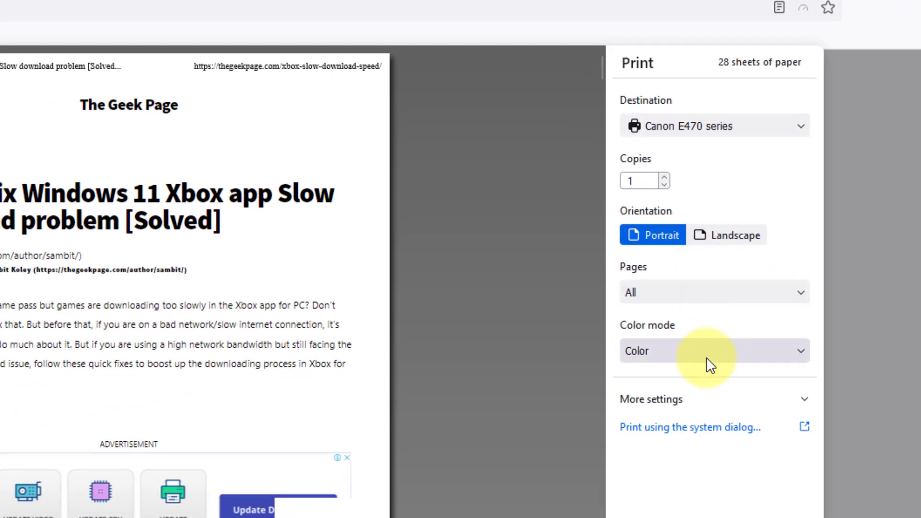
Try Black and white colour mode, then set it back to Color
left_click(707, 356)
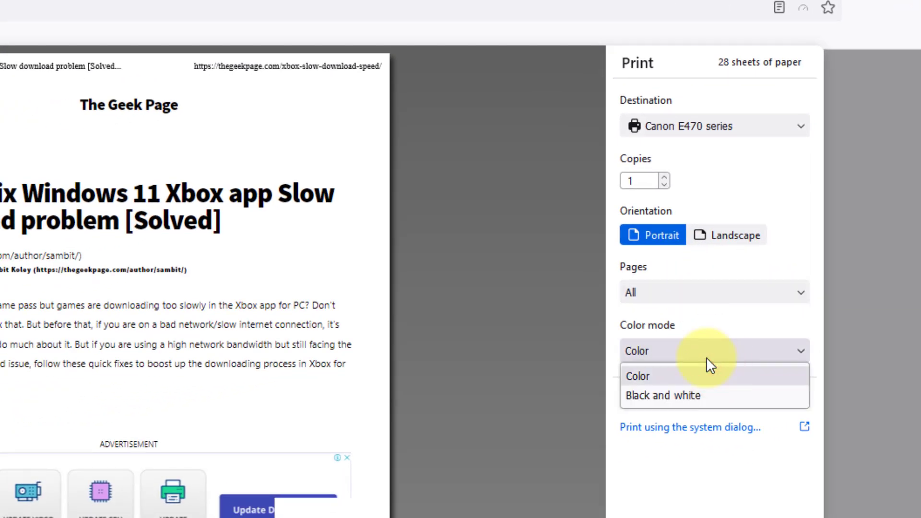
left_click(680, 403)
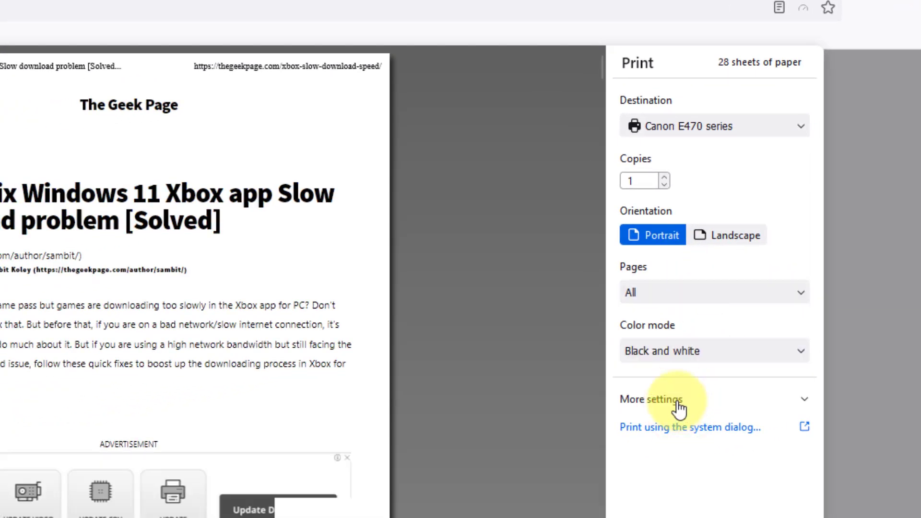
left_click(669, 353)
left_click(666, 384)
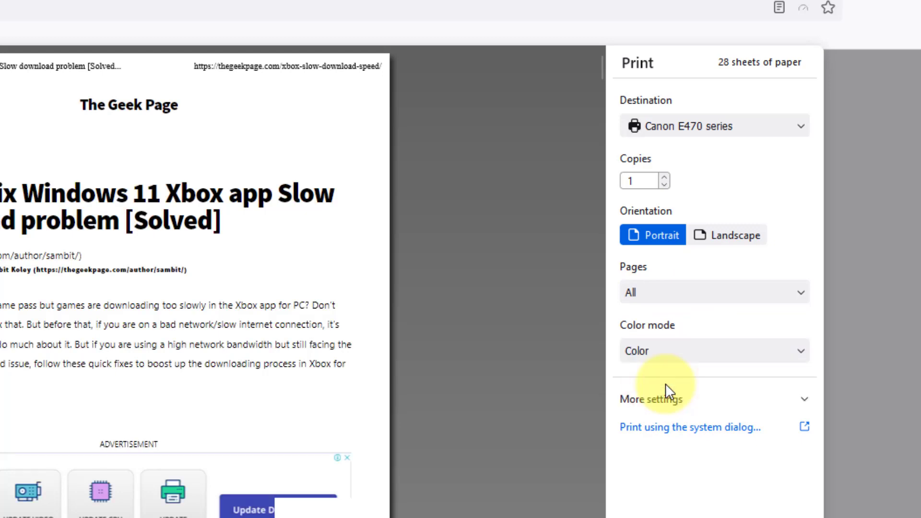
Show more settings, lower the custom scale to 81, then restore Fit to page width
left_click(648, 399)
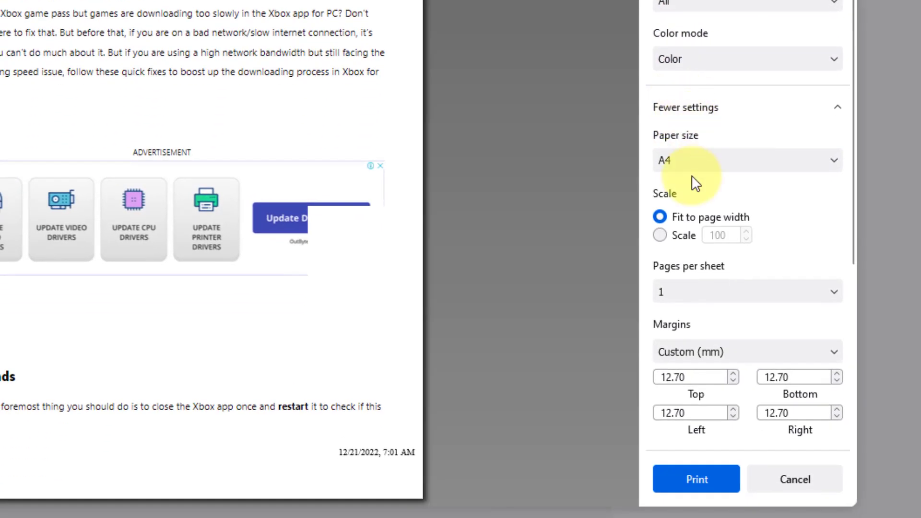
scroll(693, 181, "down", 3)
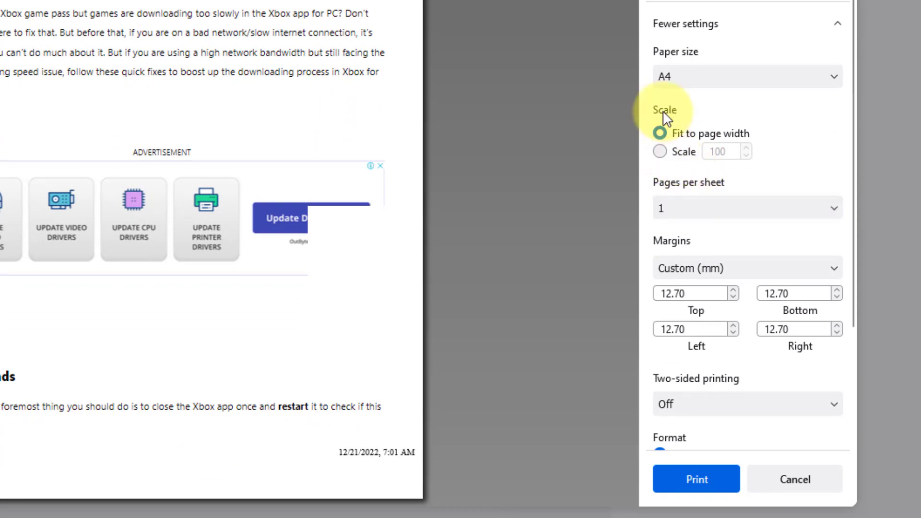
left_click(669, 146)
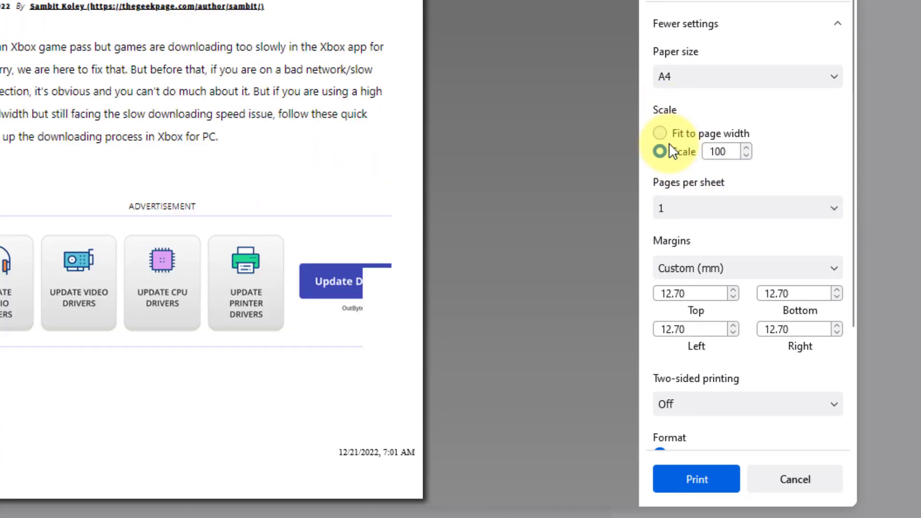
left_click(749, 154)
left_click(749, 154)
left_click(748, 154)
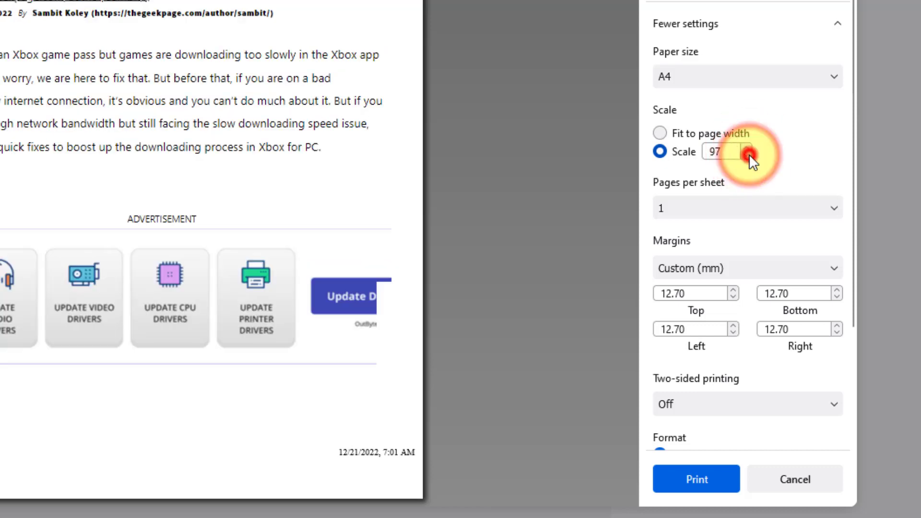
double_click(749, 154)
triple_click(749, 154)
left_click(749, 154)
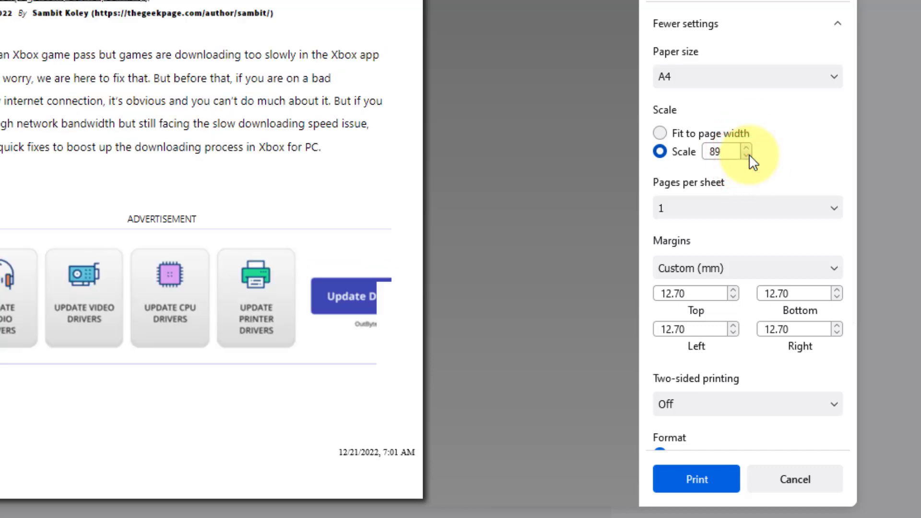
triple_click(748, 154)
double_click(749, 154)
left_click(749, 154)
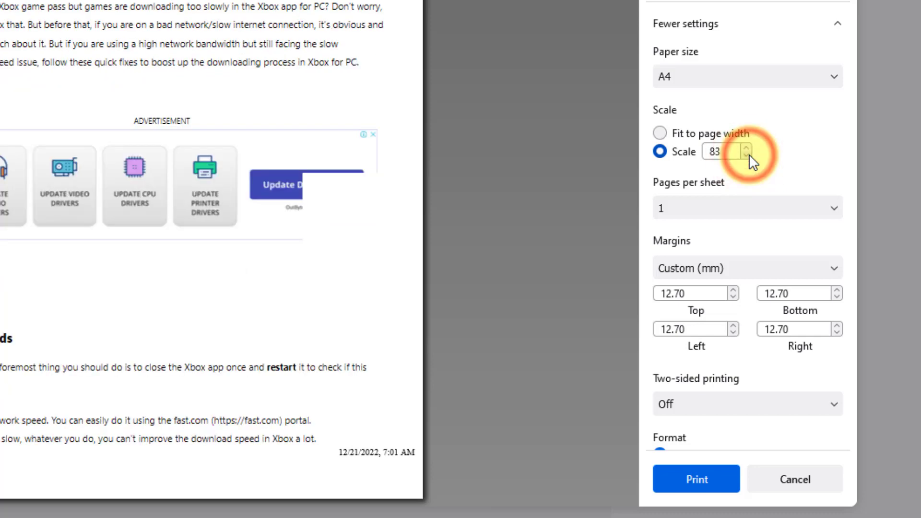
double_click(749, 154)
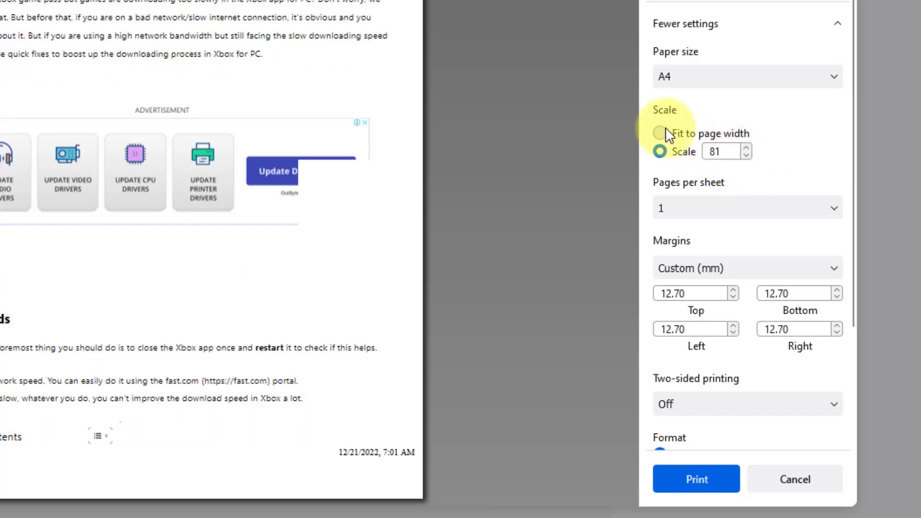
left_click(666, 134)
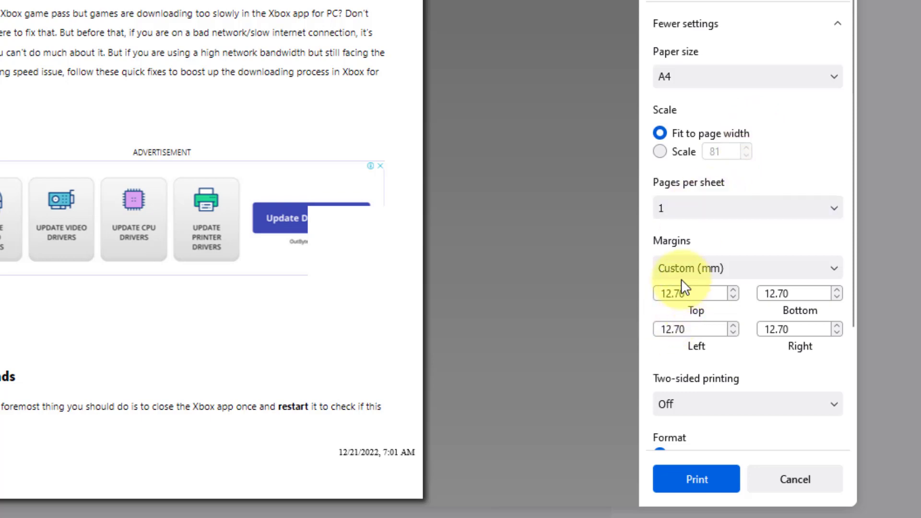
scroll(673, 320, "down", 1)
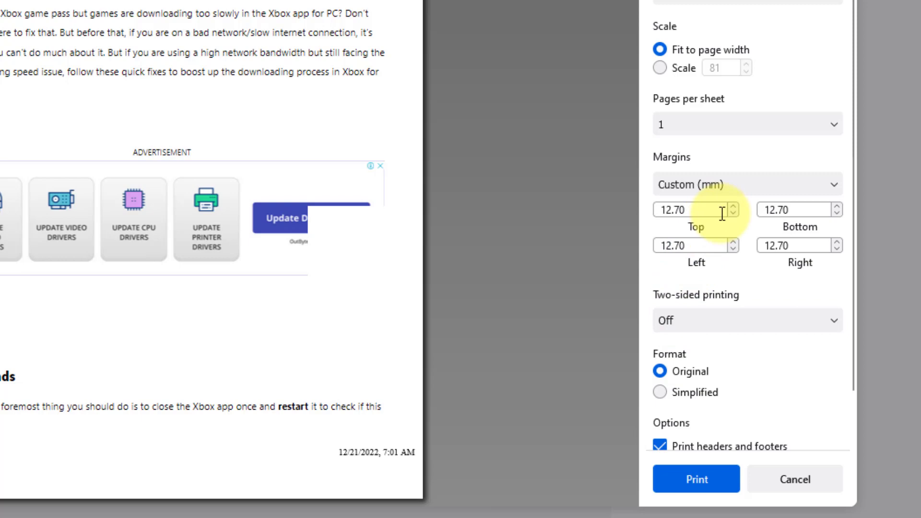
Set custom margins to 25 mm top and bottom and 40 mm left and right
left_click_drag(720, 210, 626, 201)
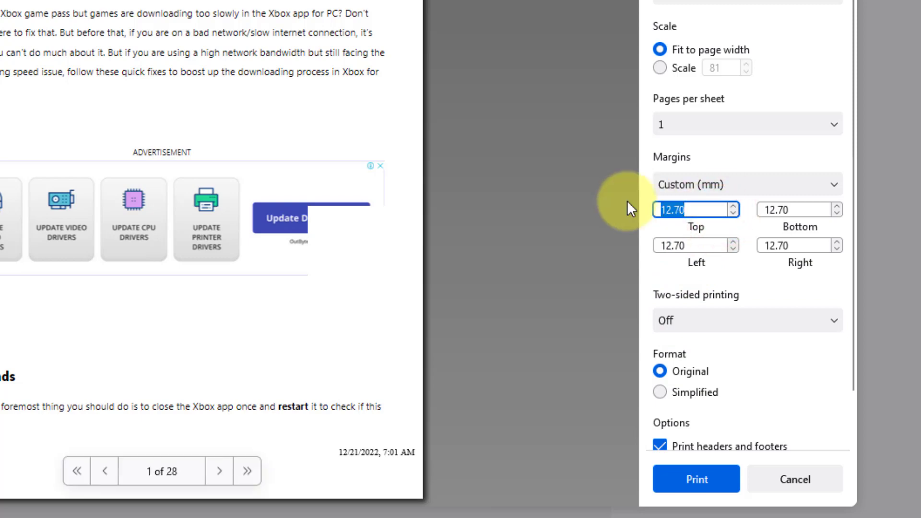
type("25")
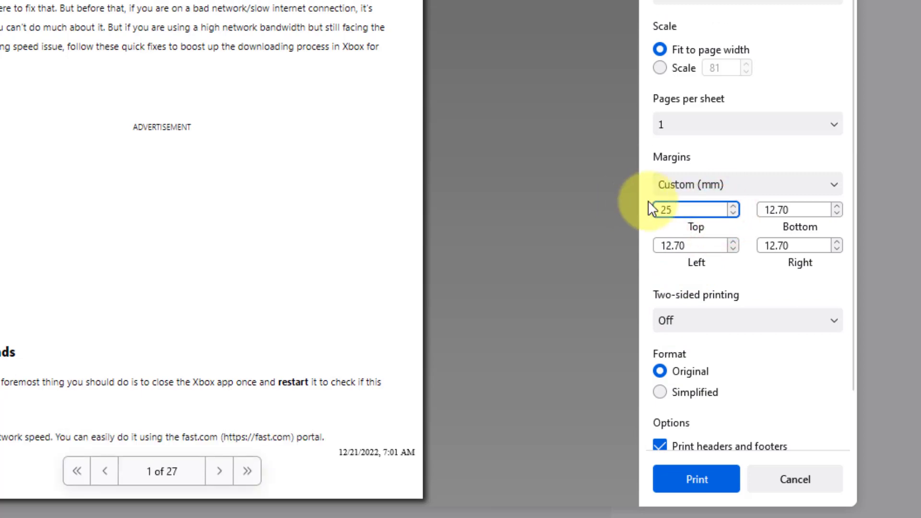
left_click_drag(768, 208, 761, 208)
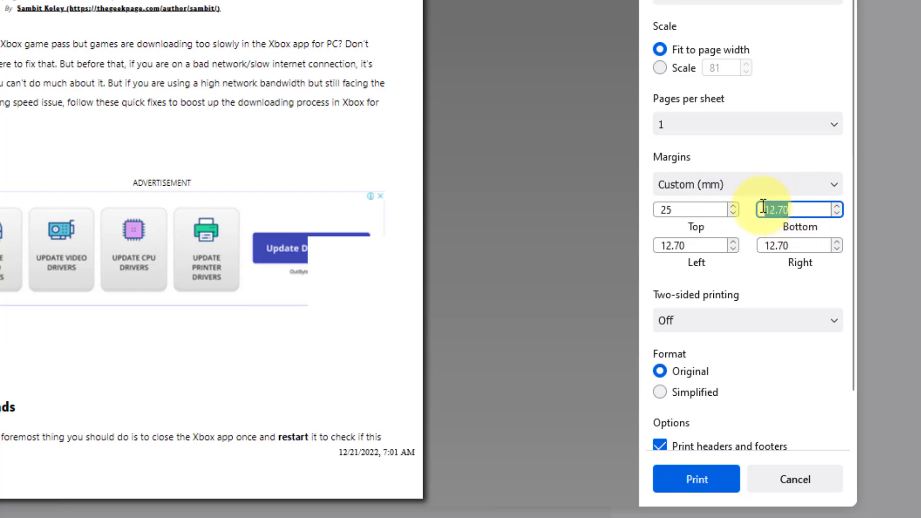
key("BackSpace")
type("25")
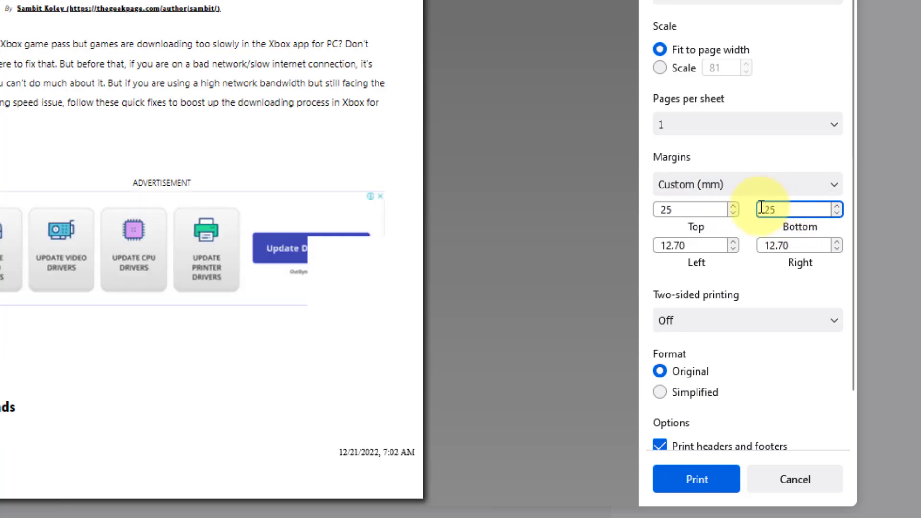
left_click(735, 290)
left_click_drag(712, 247, 609, 245)
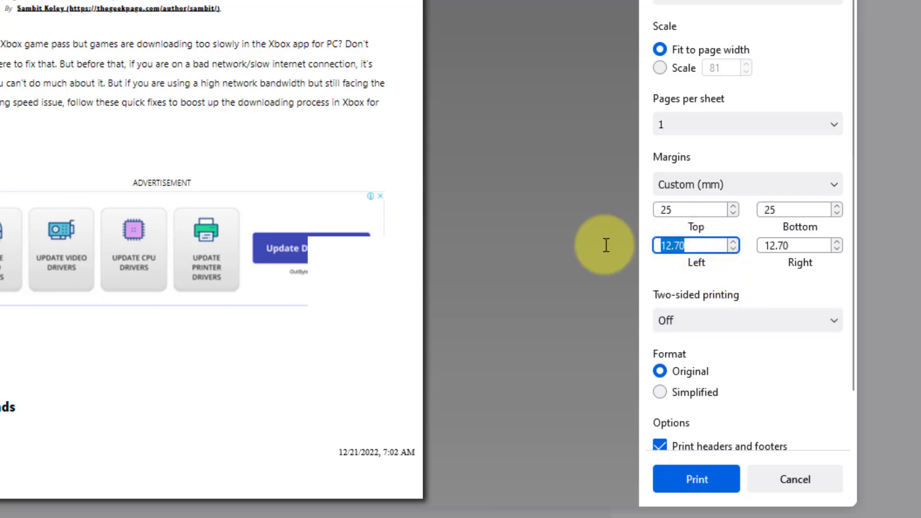
type("40")
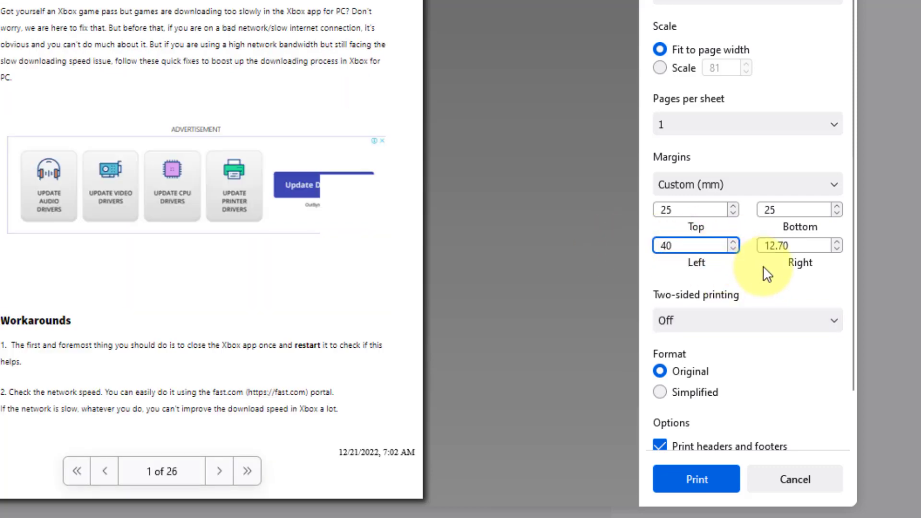
left_click_drag(777, 245, 723, 246)
type("4")
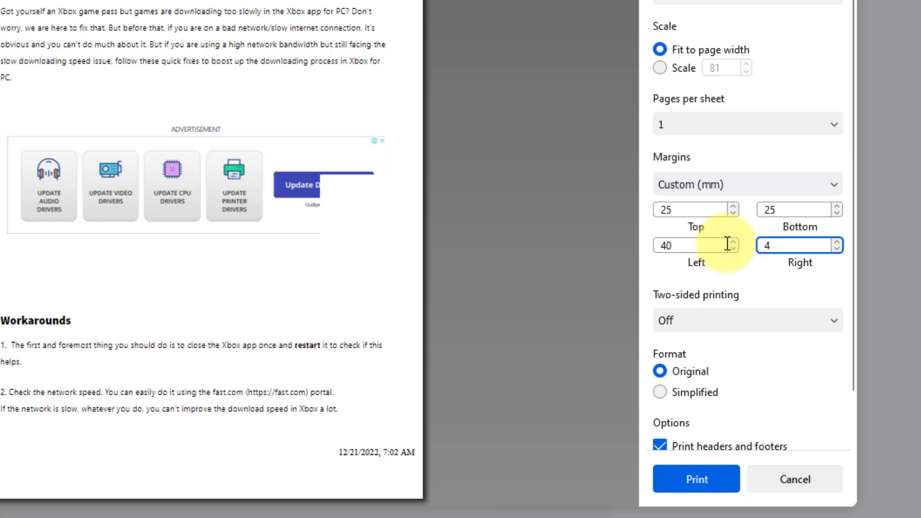
type("0")
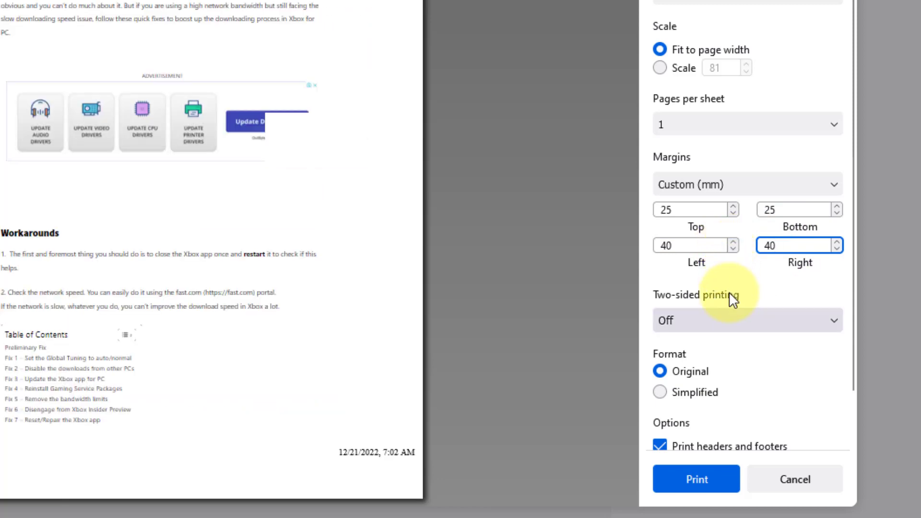
left_click(734, 290)
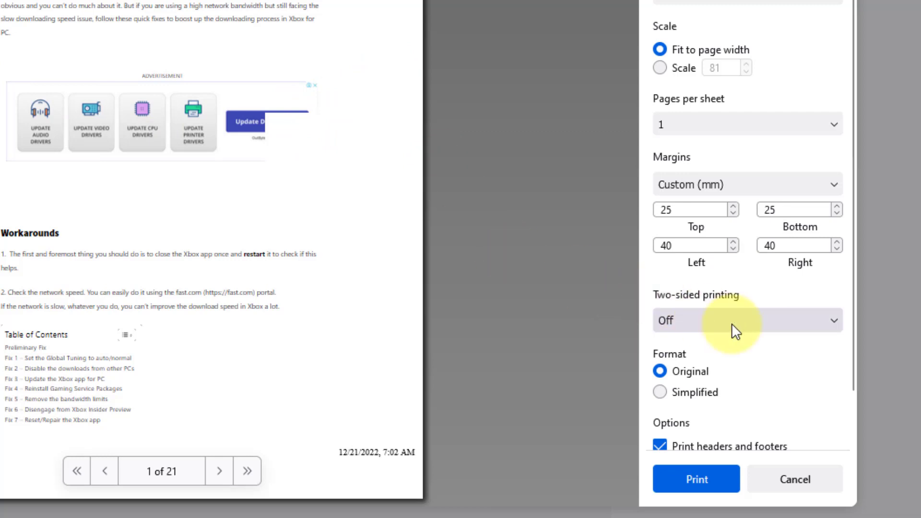
scroll(734, 327, "down", 1)
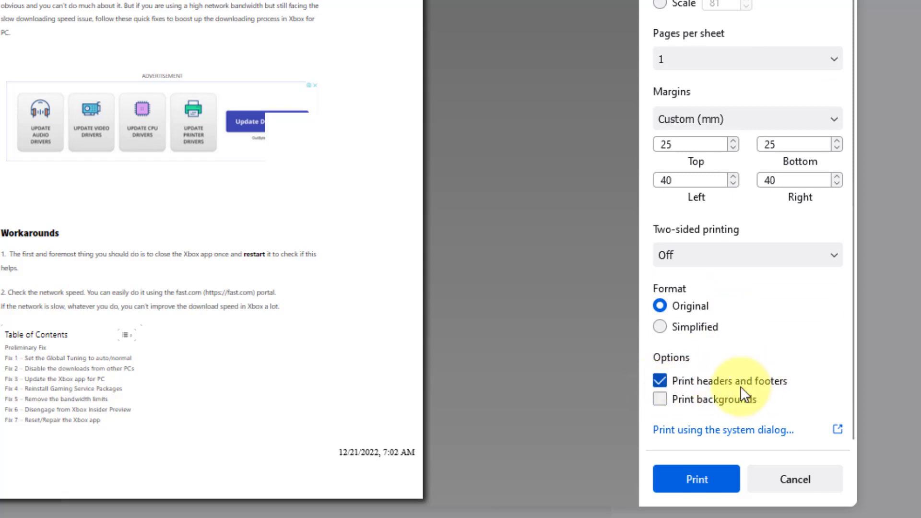
Toggle Print headers and footers off and back on, then print the page
left_click(659, 380)
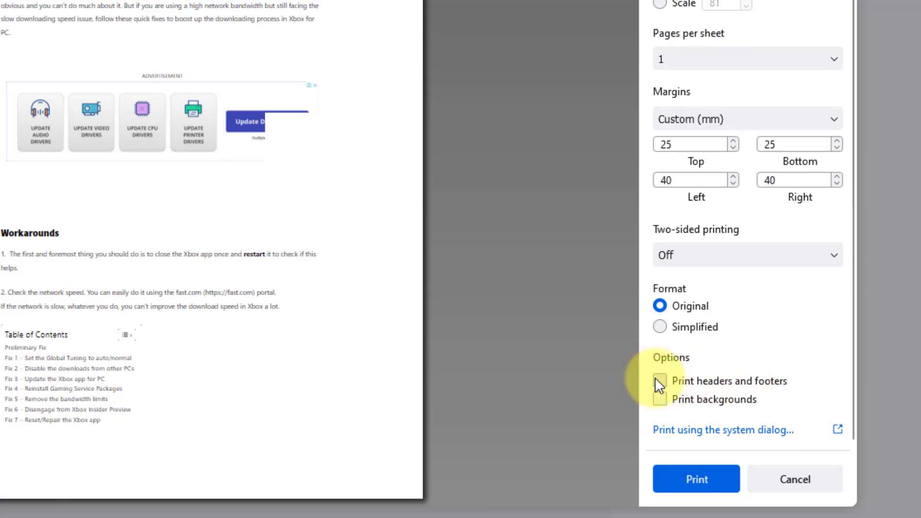
mouse_move(211, 252)
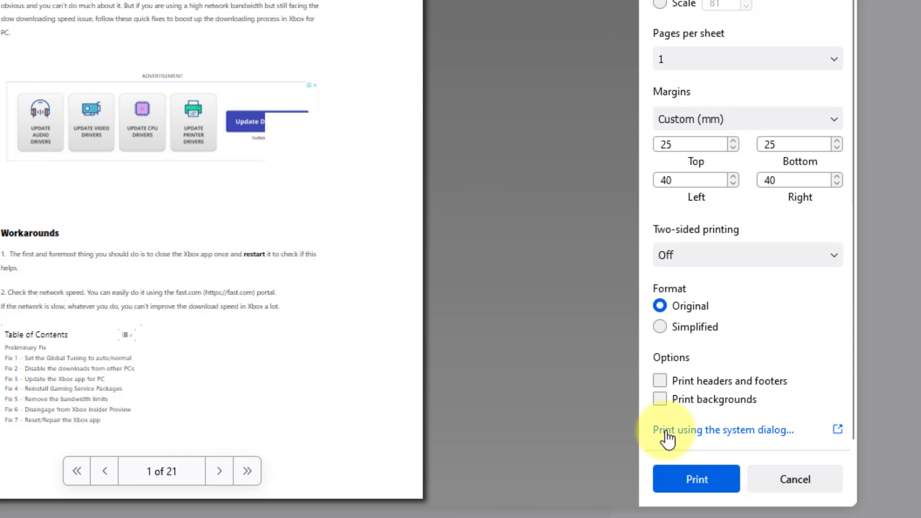
left_click(658, 380)
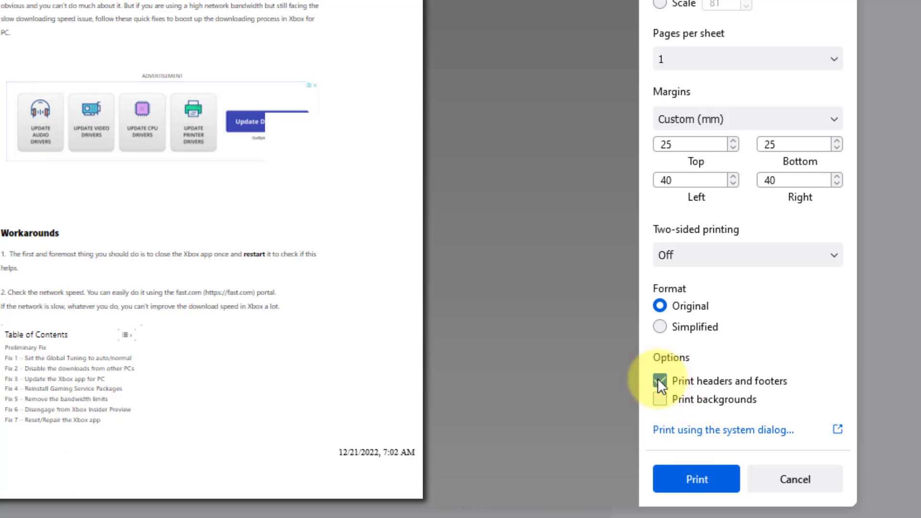
left_click(684, 479)
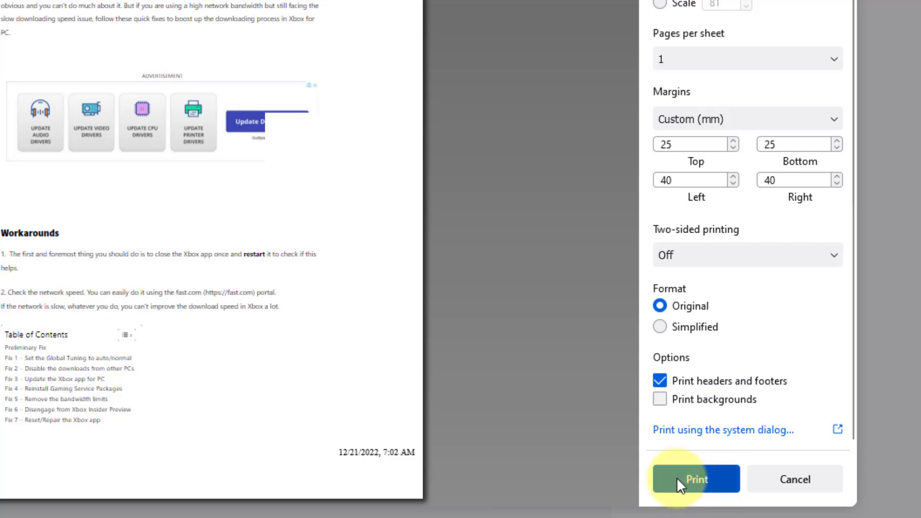